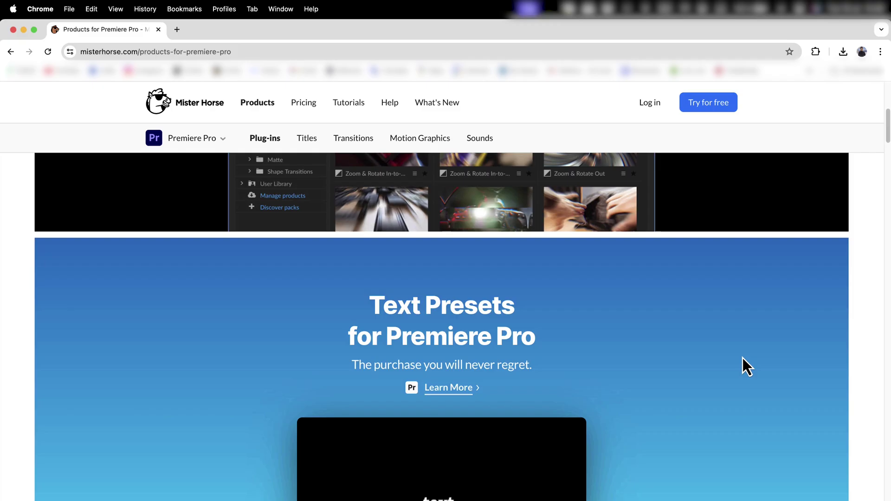
# - Look through the Premiere Pro title, transition, motion graphics and sound packs, and open the Premiere Composer download page
pyautogui.scroll(-4, 743, 358)
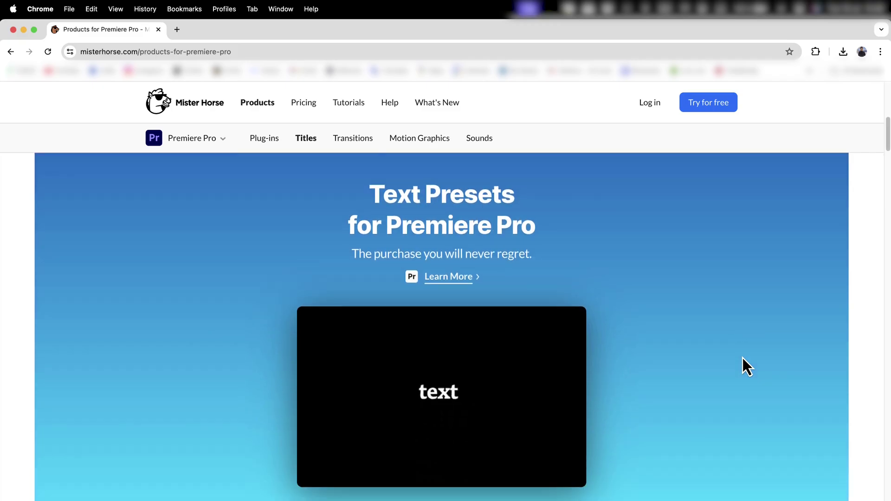
pyautogui.scroll(-15, 743, 358)
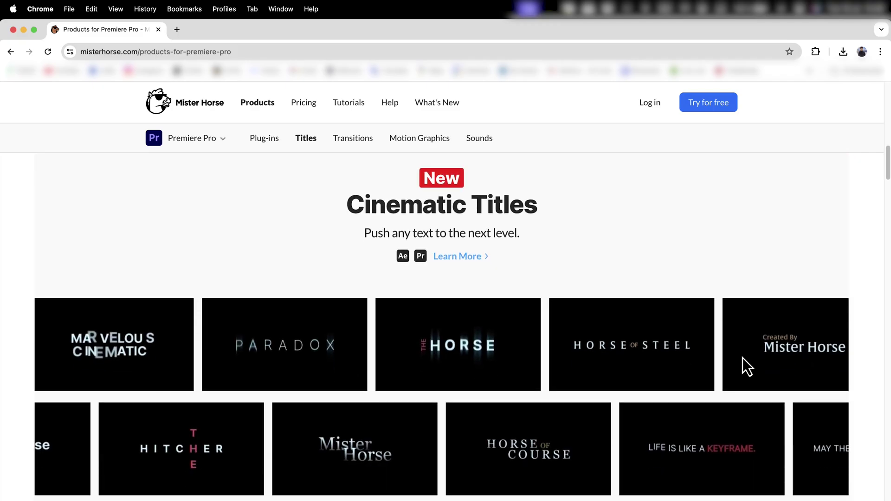
pyautogui.scroll(-8, 743, 358)
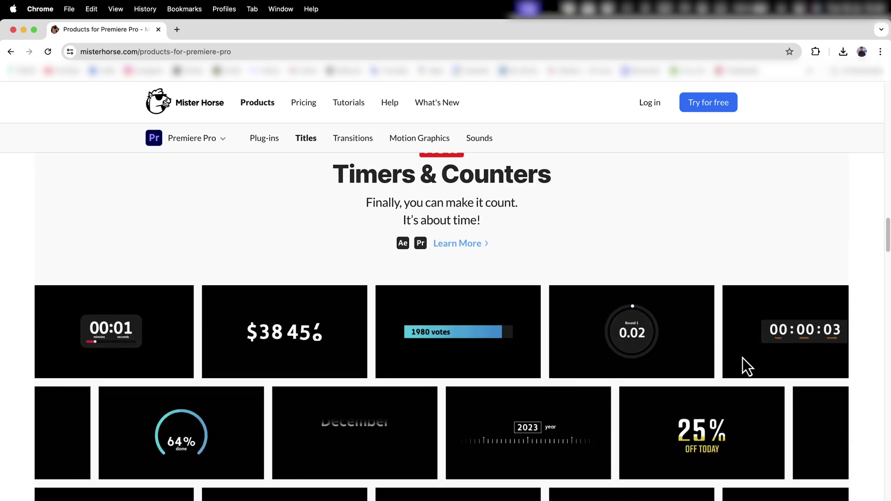
pyautogui.scroll(-10, 743, 358)
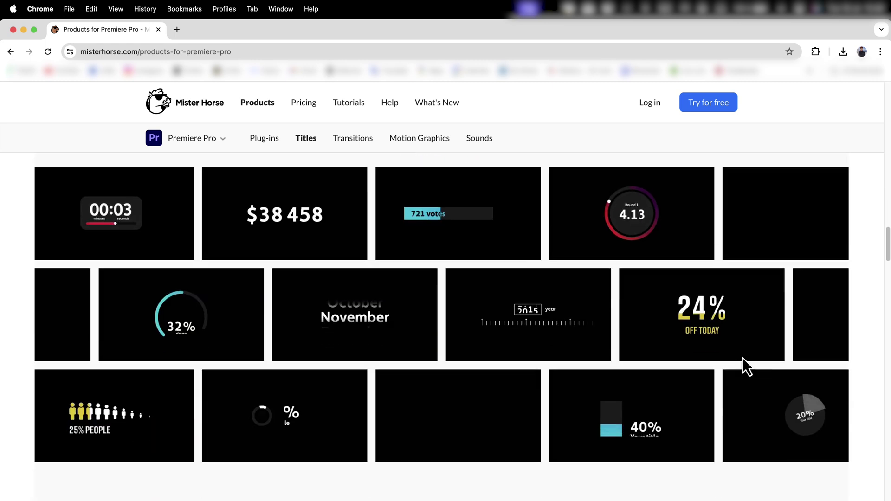
pyautogui.scroll(-1, 743, 367)
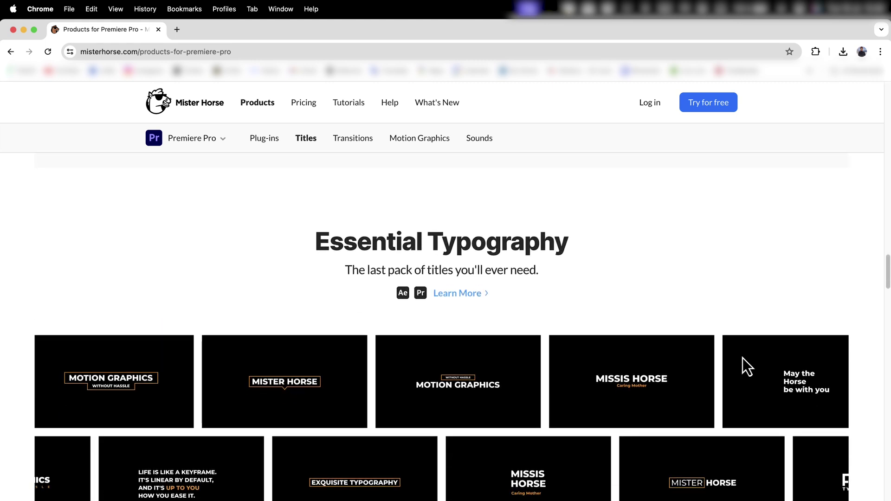
pyautogui.scroll(-15, 743, 358)
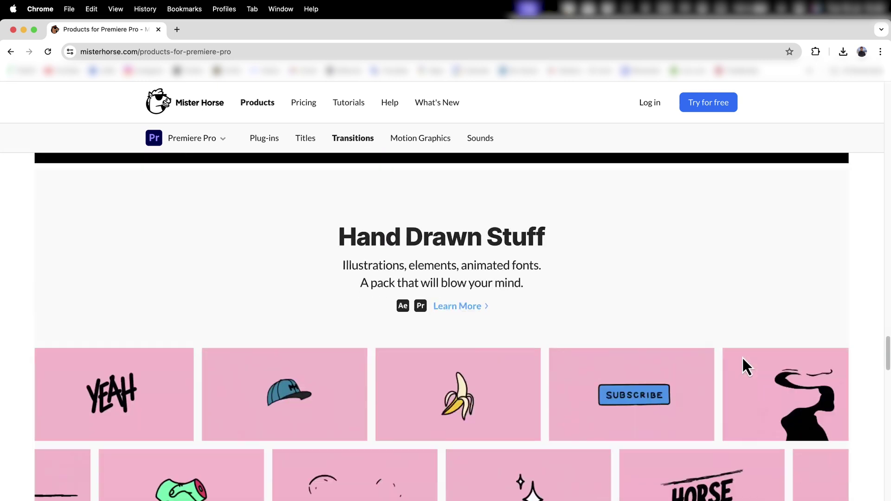
pyautogui.scroll(-10, 742, 356)
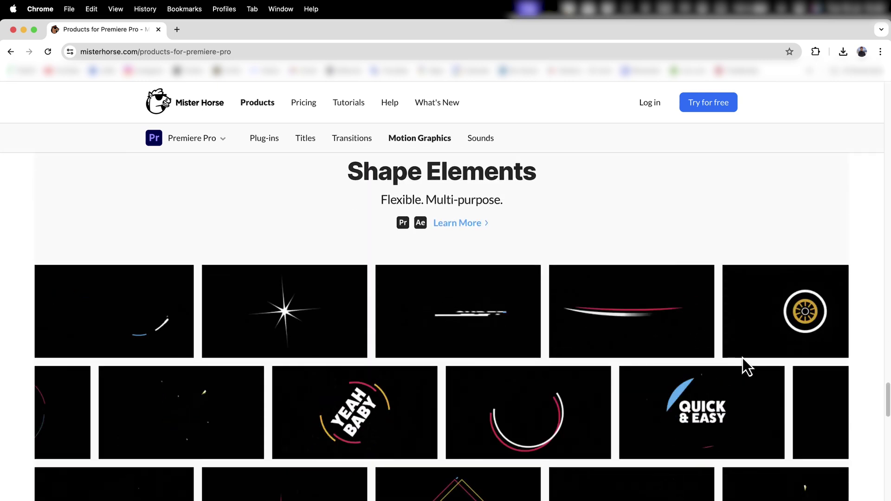
pyautogui.scroll(-12, 742, 358)
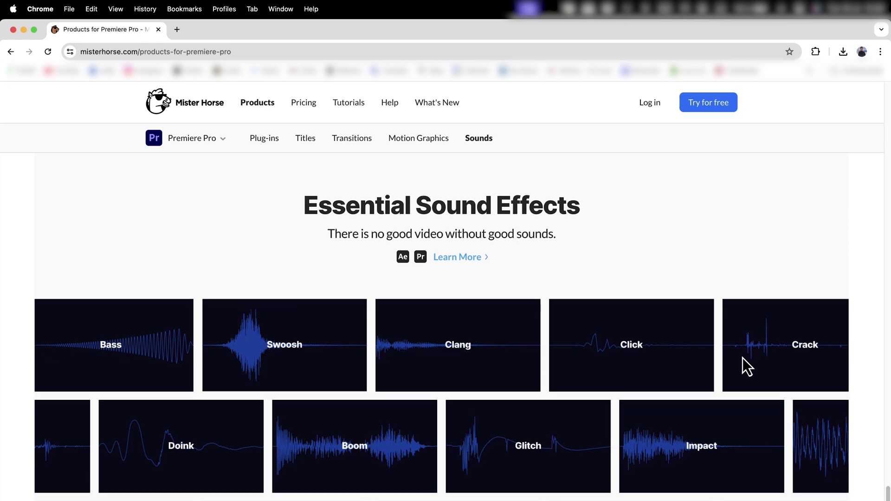
pyautogui.scroll(-1, 743, 358)
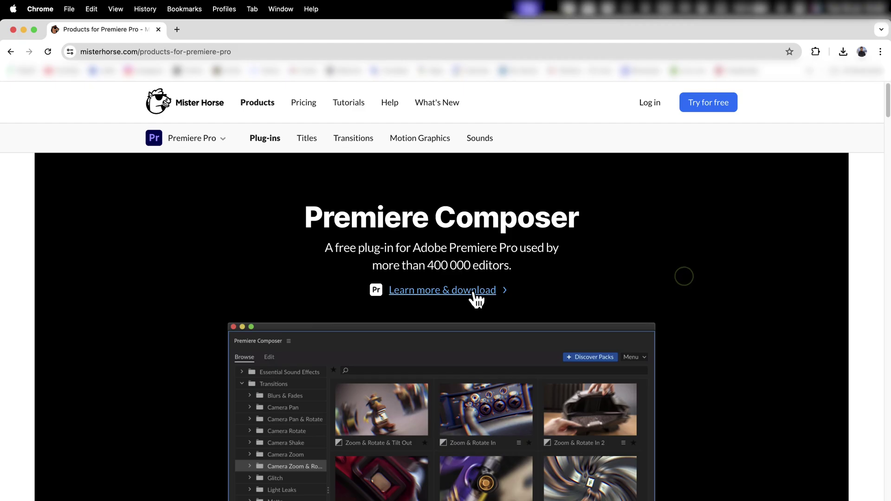
pyautogui.click(474, 292)
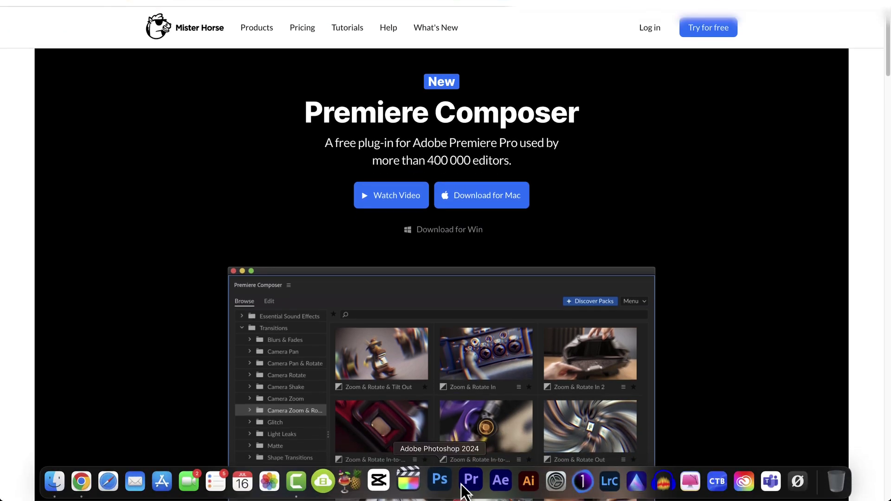
# - Switch to Premiere Pro and open the Premiere Composer extension
pyautogui.click(463, 485)
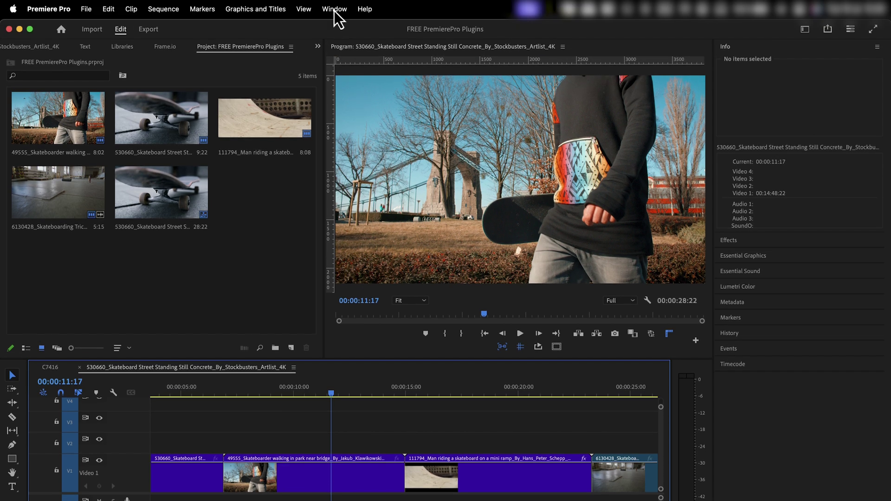
pyautogui.click(334, 9)
pyautogui.moveTo(409, 56)
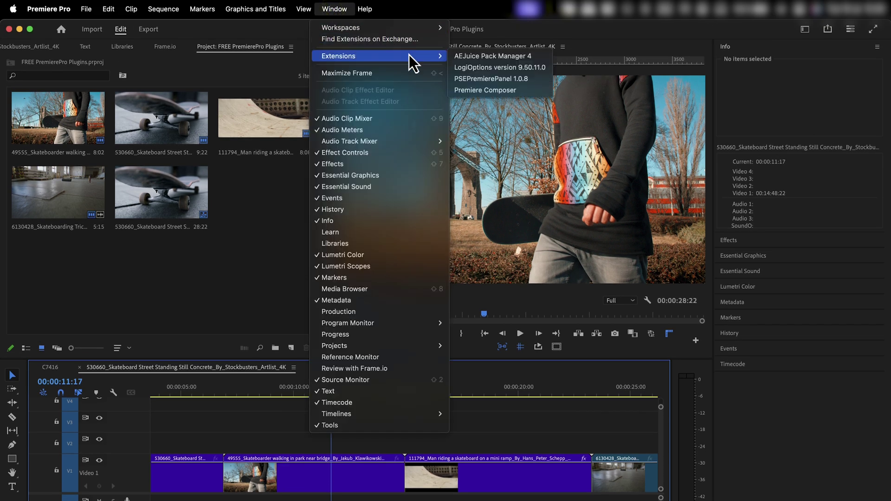
pyautogui.click(467, 89)
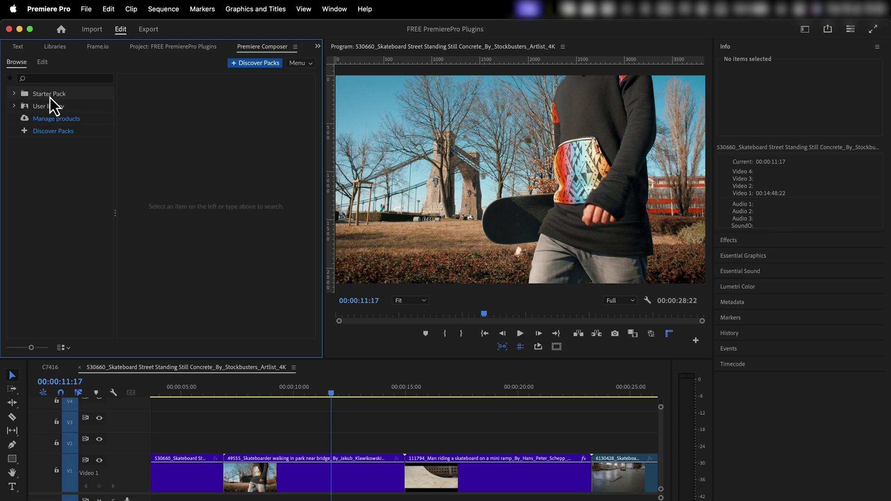
# - Browse Premiere Composer's Starter Pack, looking through its text boxes and all of its Social Media presets
pyautogui.click(49, 98)
pyautogui.click(14, 96)
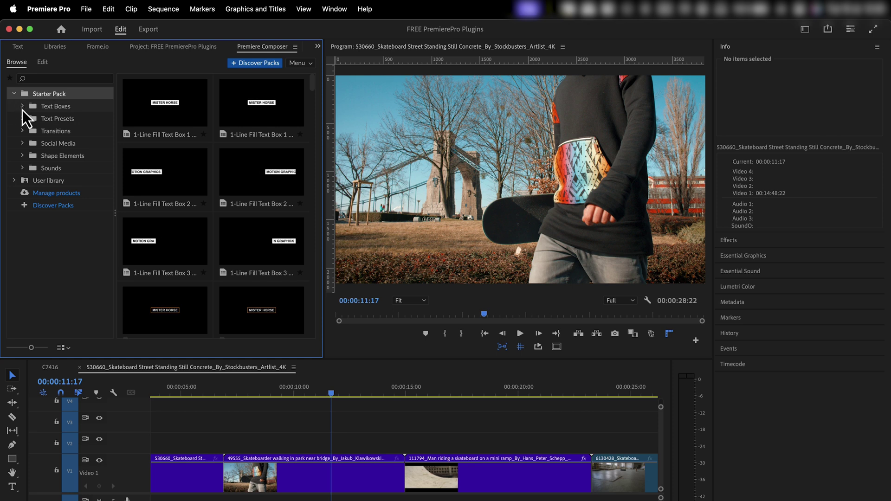
pyautogui.click(22, 110)
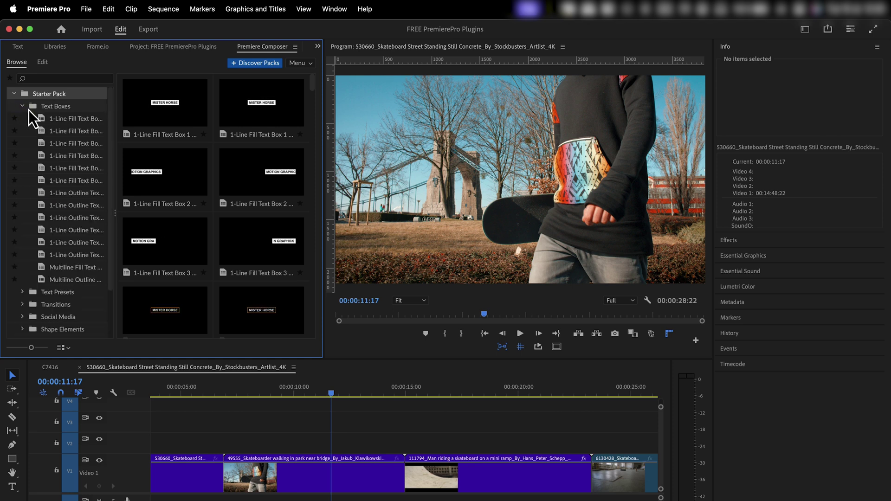
pyautogui.scroll(-3, 48, 272)
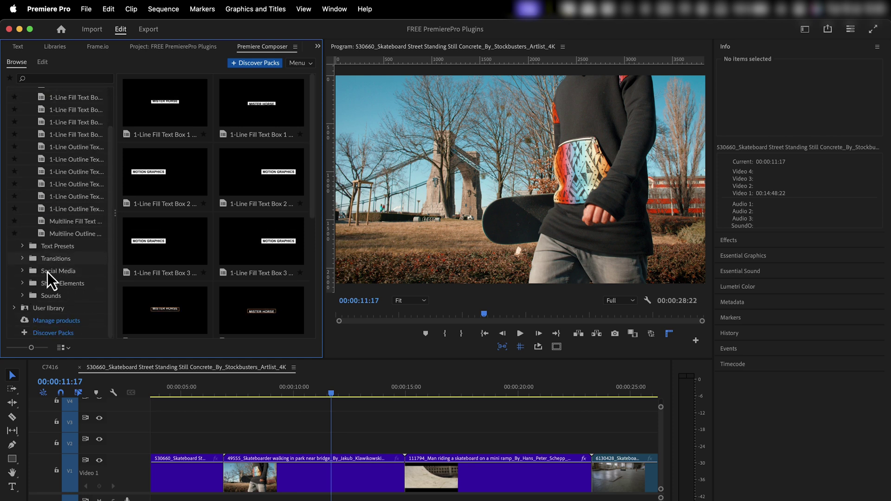
pyautogui.click(32, 269)
pyautogui.scroll(-3, 221, 224)
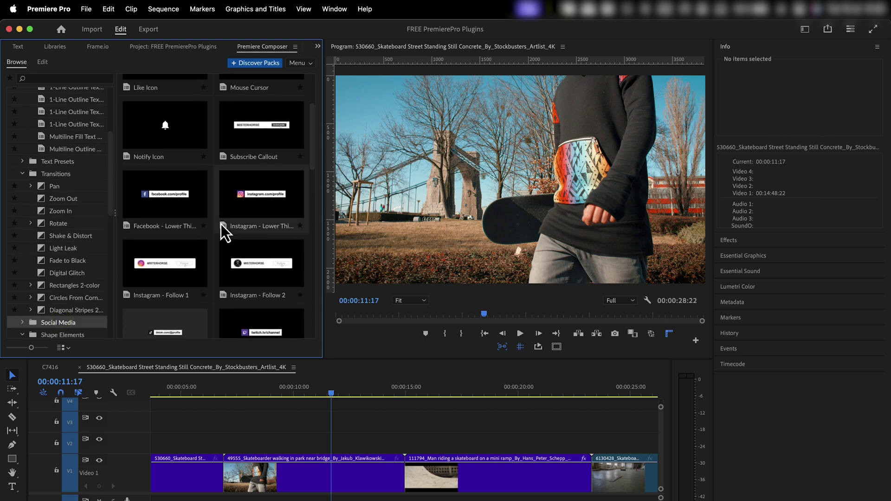
pyautogui.scroll(-5, 221, 225)
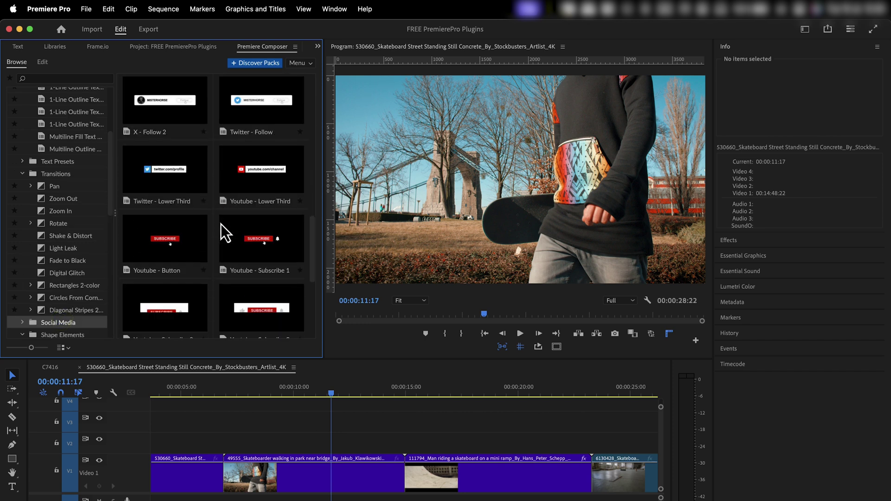
pyautogui.scroll(-5, 221, 225)
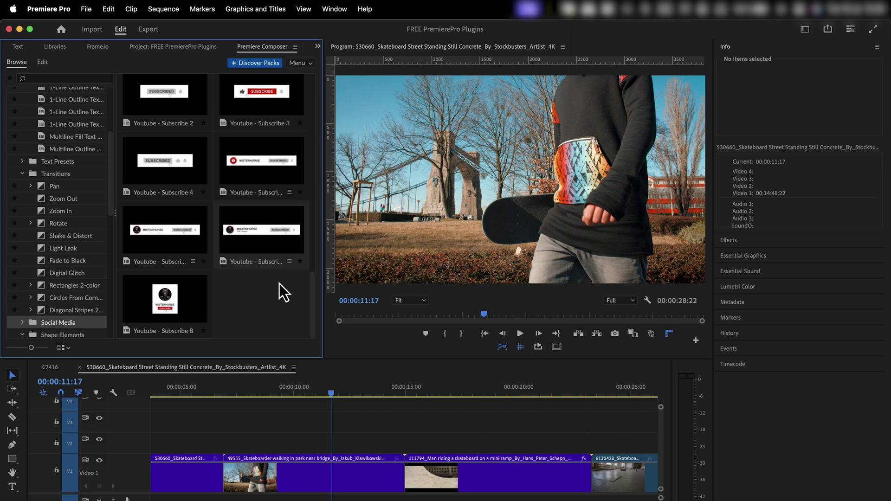
# - Add the Starter Pack's Zoom In transition with sound at the cut before the skateboarder walking clip, at 00:00:06:22
pyautogui.press('Up')
pyautogui.scroll(5, 61, 240)
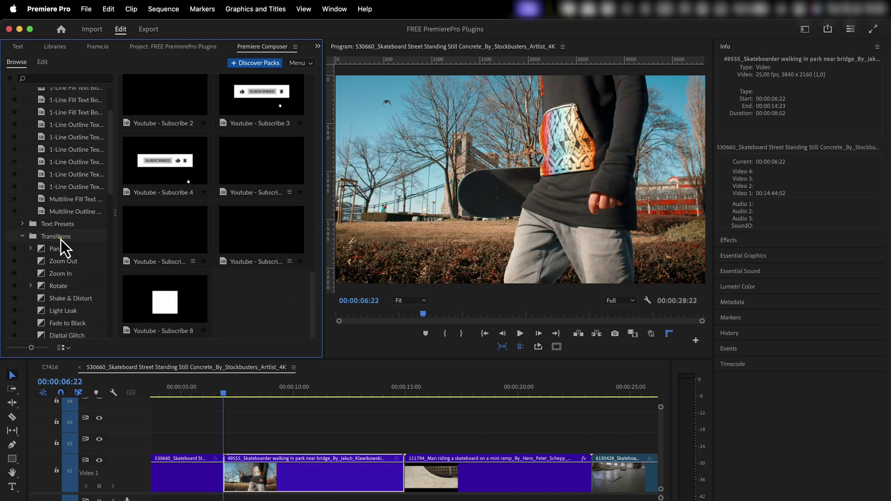
pyautogui.click(60, 240)
pyautogui.click(63, 249)
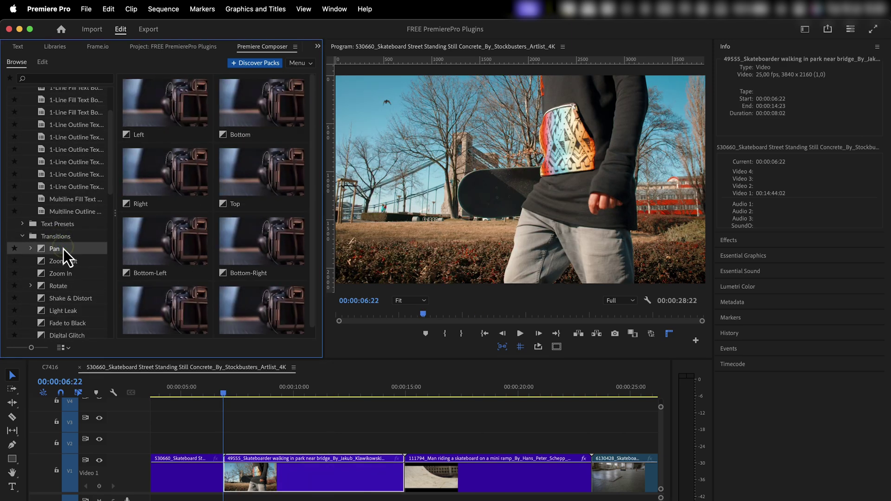
pyautogui.click(83, 275)
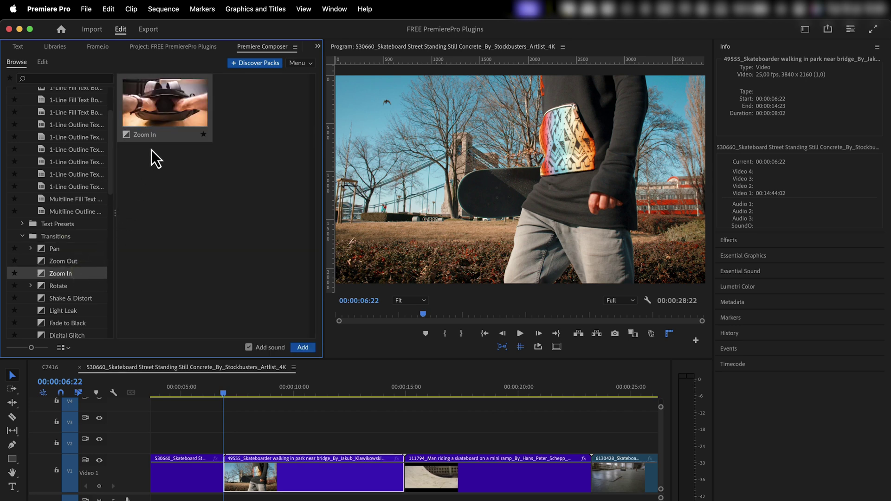
pyautogui.click(173, 121)
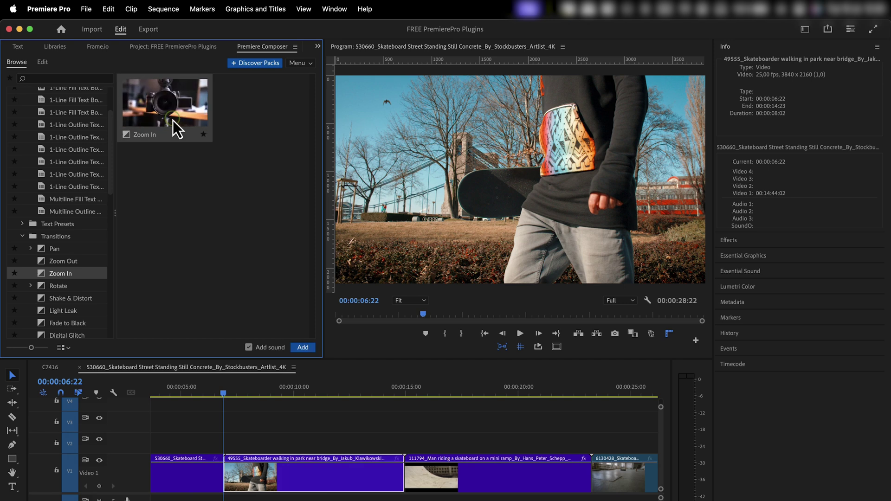
pyautogui.click(294, 349)
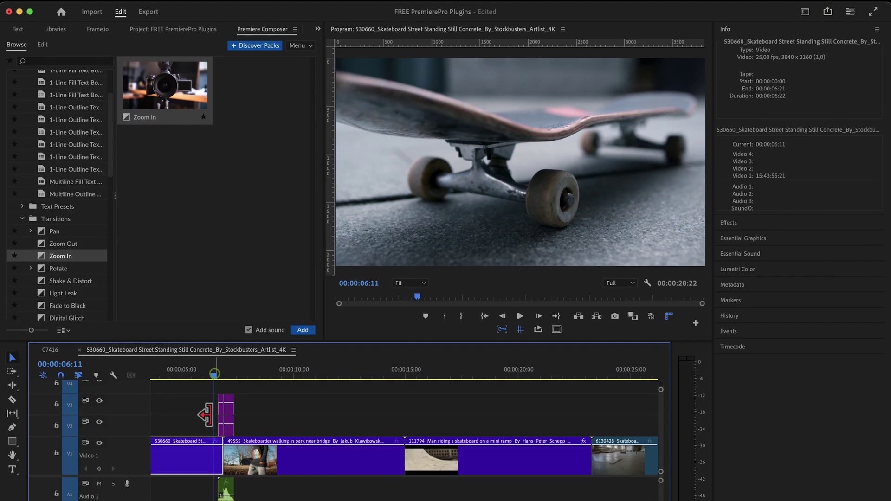
# - Inspect the Zoom In transition's adjustment layers and sound clip, and play it back from just before the cut
pyautogui.click(215, 393)
pyautogui.press('=')
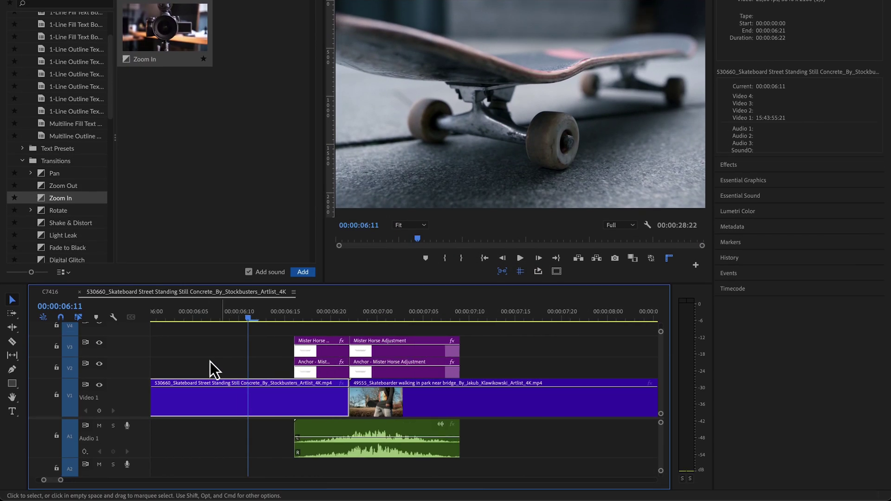
pyautogui.click(322, 431)
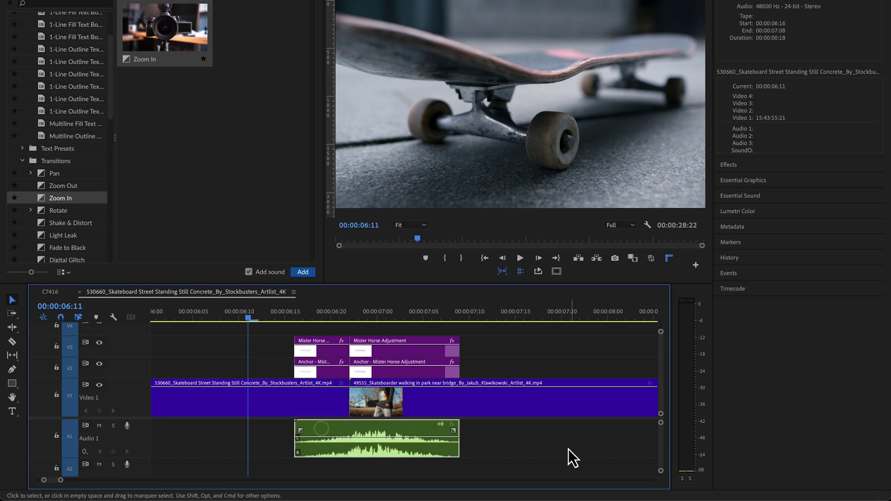
pyautogui.click(285, 317)
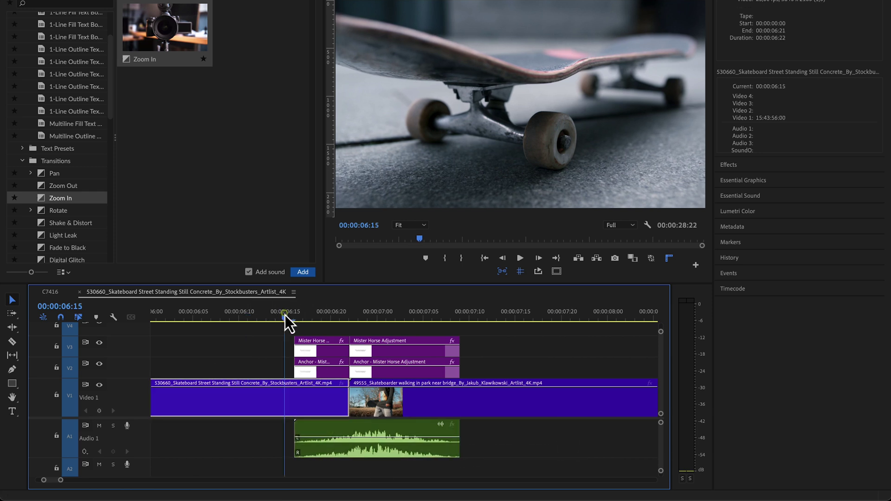
pyautogui.press('space')
pyautogui.click(272, 315)
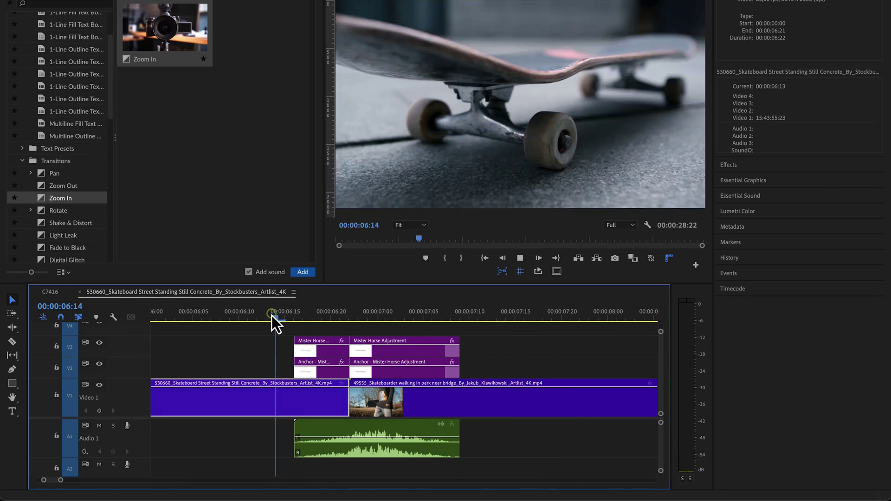
pyautogui.click(263, 316)
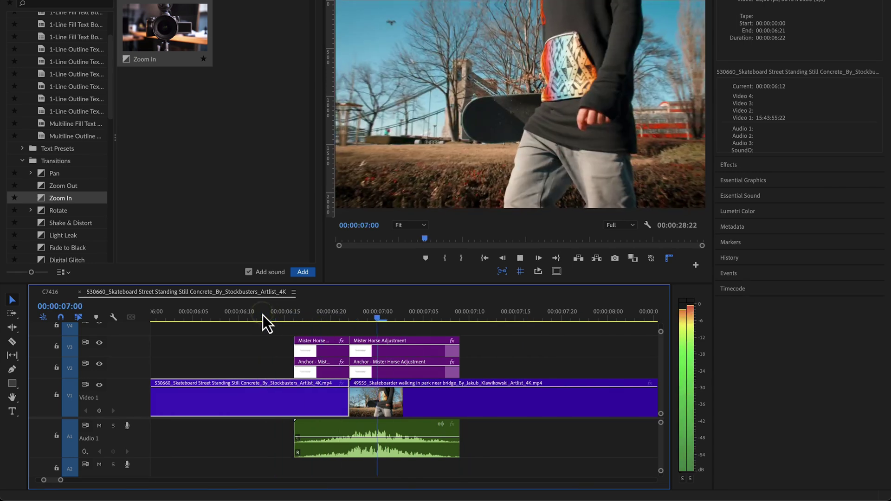
pyautogui.press('space')
# - Add the Position & Mask Ease In - Bottom text preset over the skateboarder walking clip at 00:00:07:21
pyautogui.press('-')
pyautogui.click(22, 145)
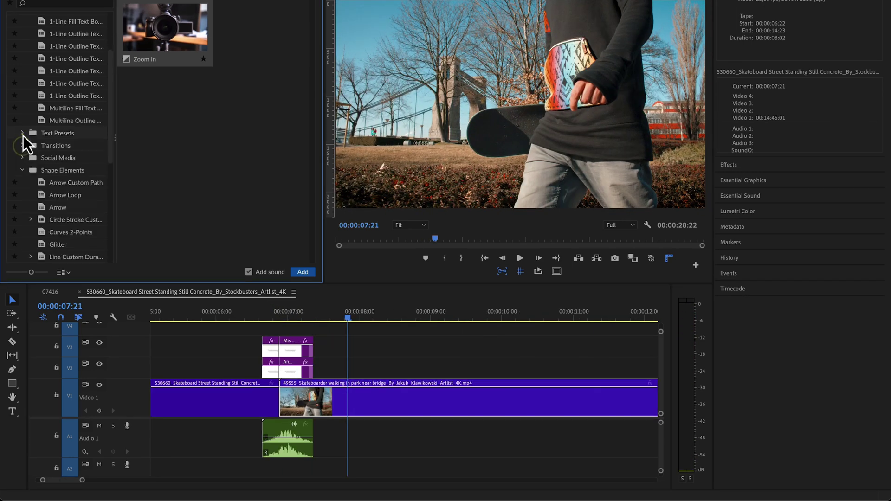
pyautogui.click(23, 133)
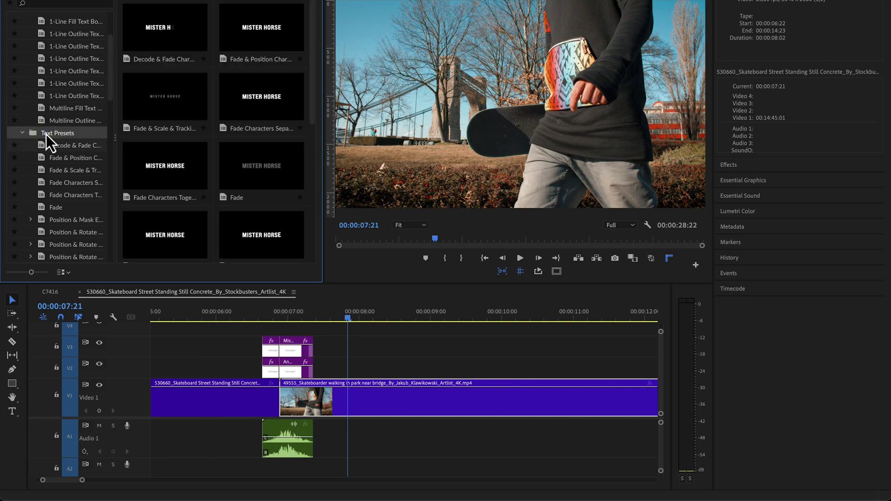
pyautogui.scroll(-3, 225, 183)
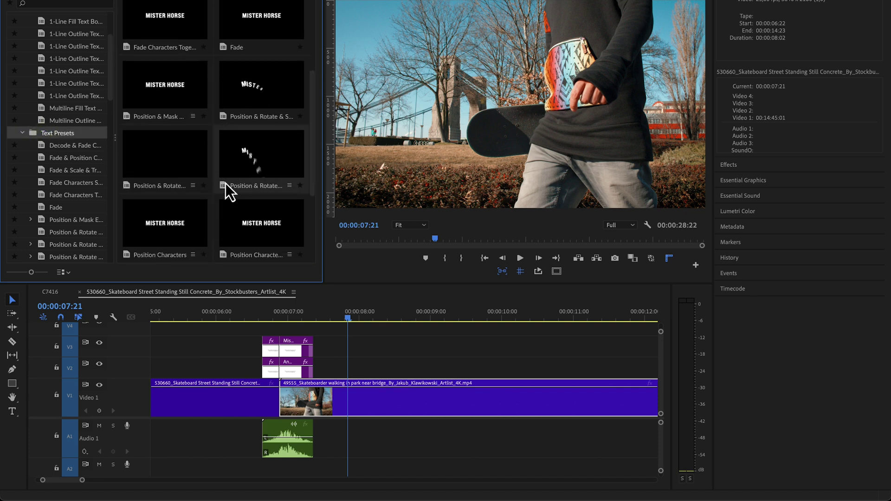
pyautogui.click(193, 117)
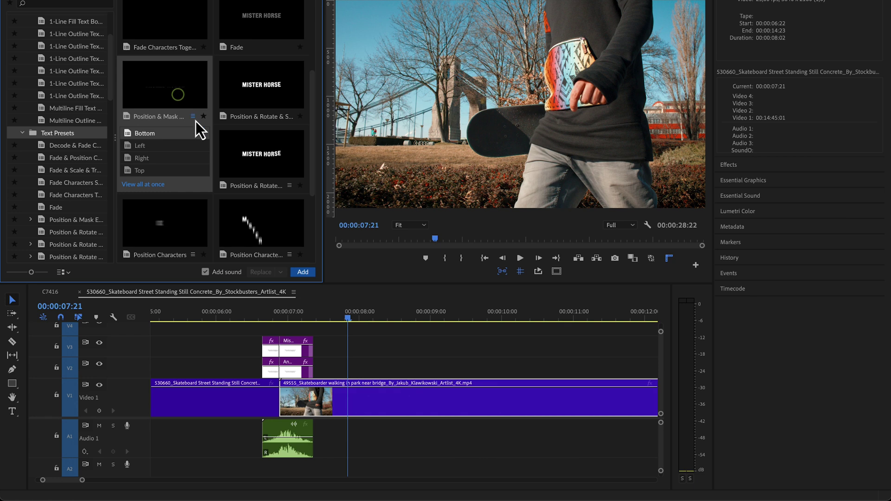
pyautogui.click(303, 272)
# - Replace the title's placeholder text with SKATEPARK and set its font to Montserrat Black
pyautogui.click(405, 317)
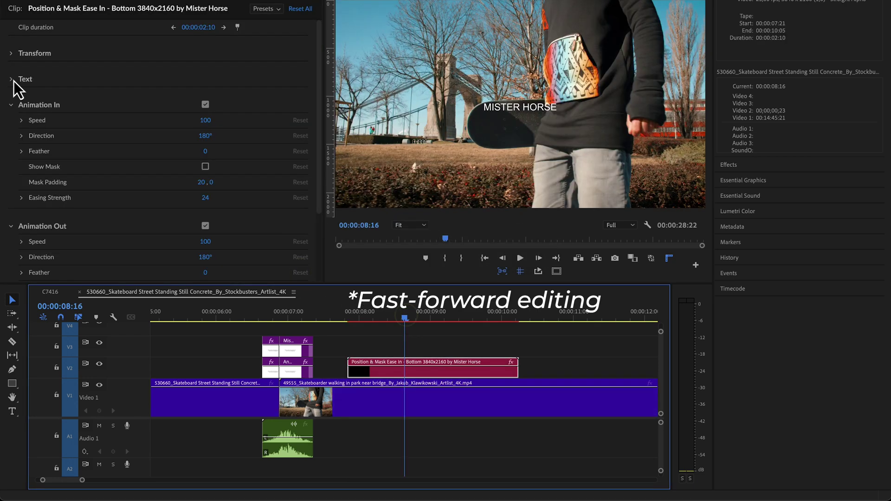
pyautogui.click(11, 79)
pyautogui.tripleClick(55, 107)
pyautogui.click(174, 132)
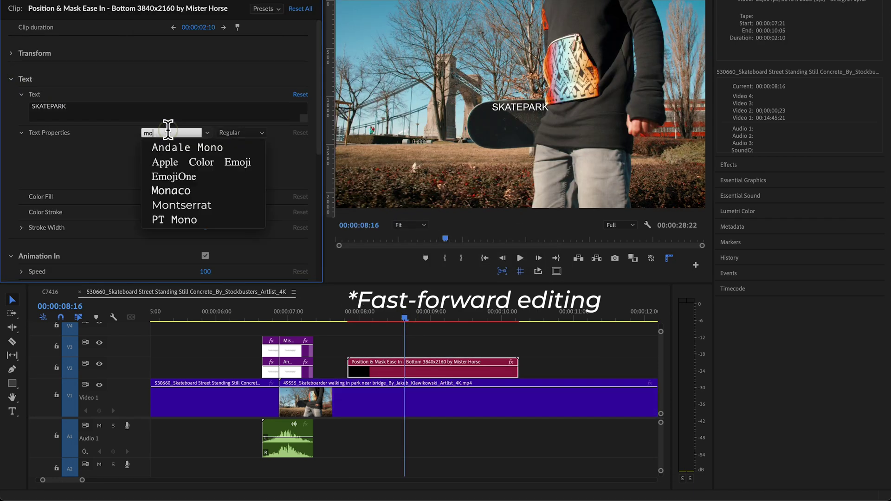
pyautogui.click(188, 211)
pyautogui.click(240, 133)
pyautogui.click(246, 82)
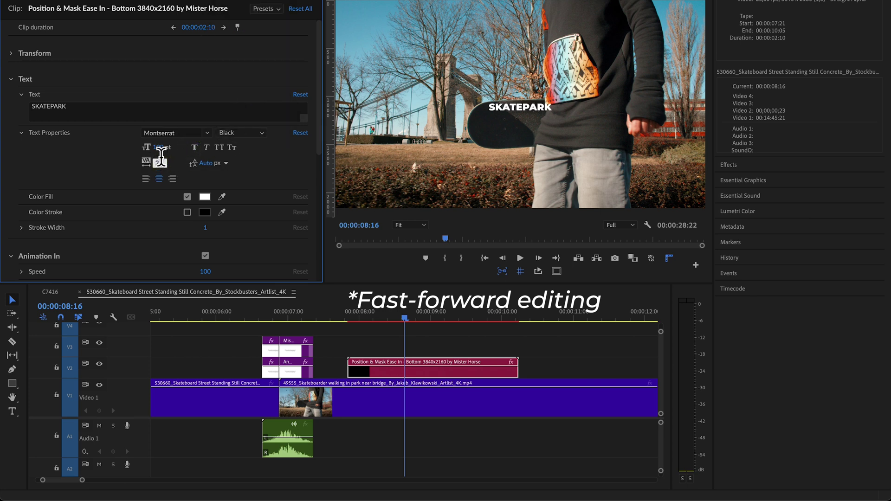
# - Enlarge the SKATEPARK title and give its letters a bright blue color stroke
pyautogui.click(85, 133)
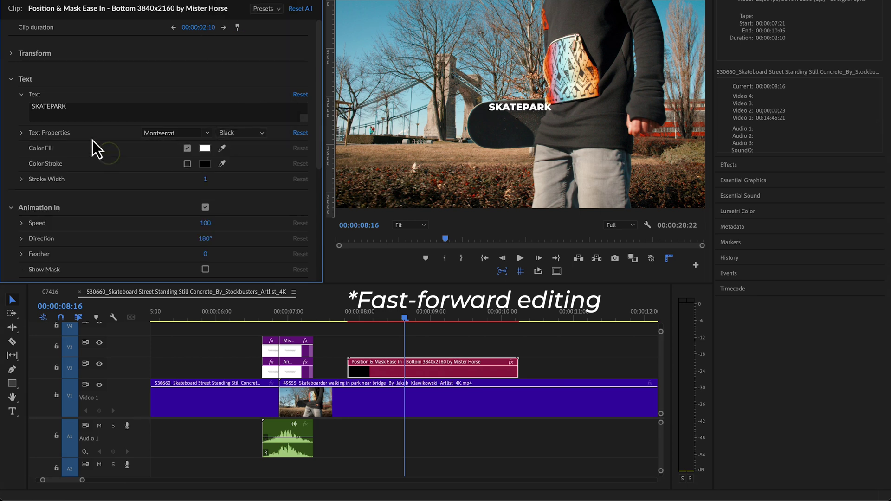
pyautogui.click(187, 212)
pyautogui.click(205, 212)
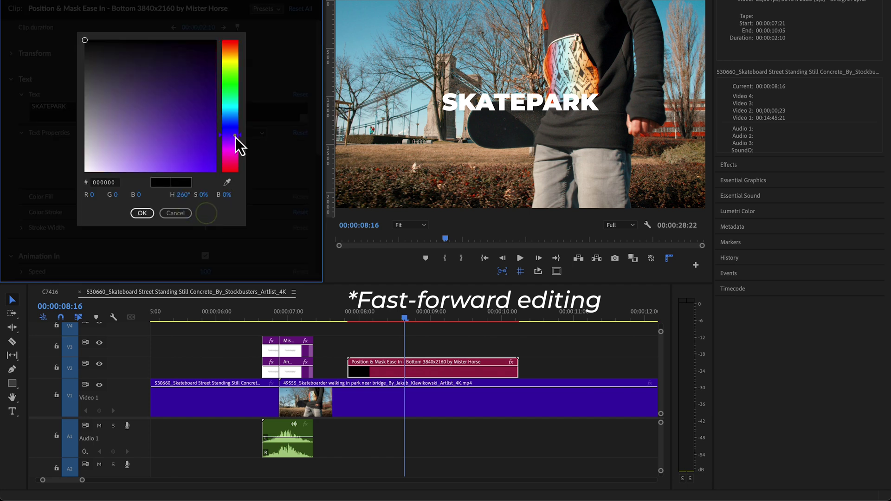
pyautogui.moveTo(238, 143); pyautogui.dragTo(213, 155)
pyautogui.click(143, 211)
pyautogui.scroll(-10, 218, 255)
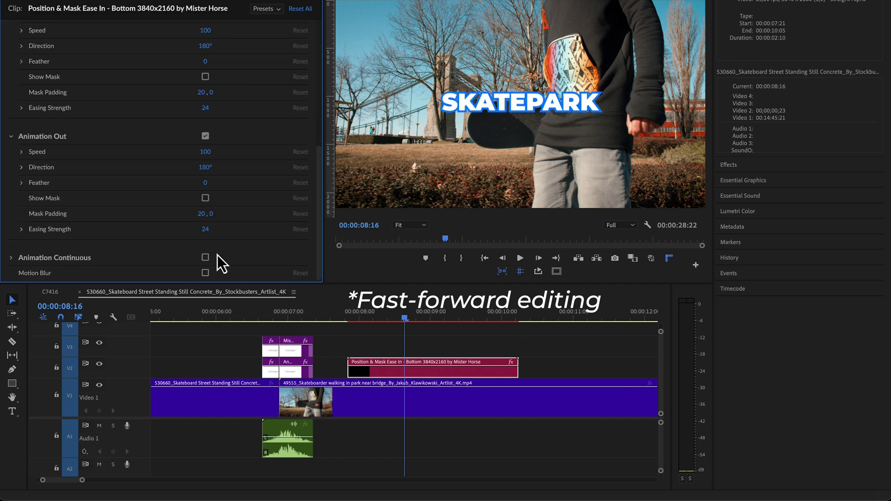
# - Render the title's timeline preview and play it back from 00:00:07:16, just before the title starts
pyautogui.press('Return')
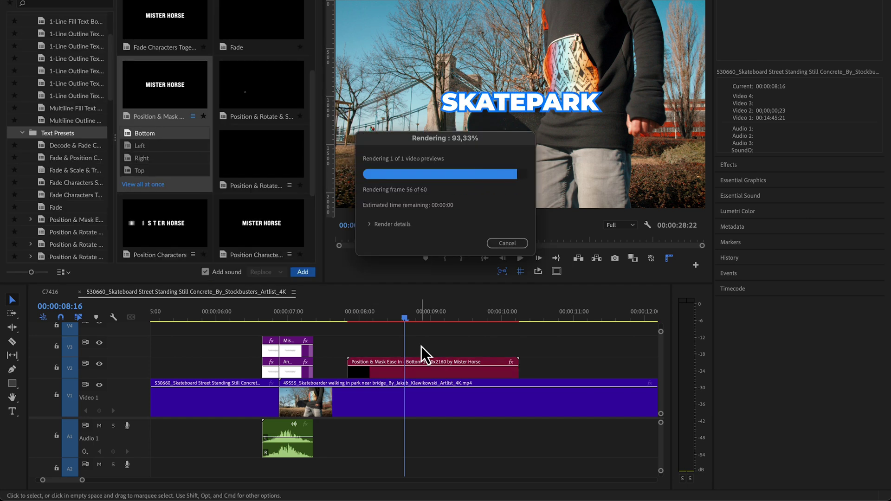
pyautogui.click(335, 316)
pyautogui.press('space')
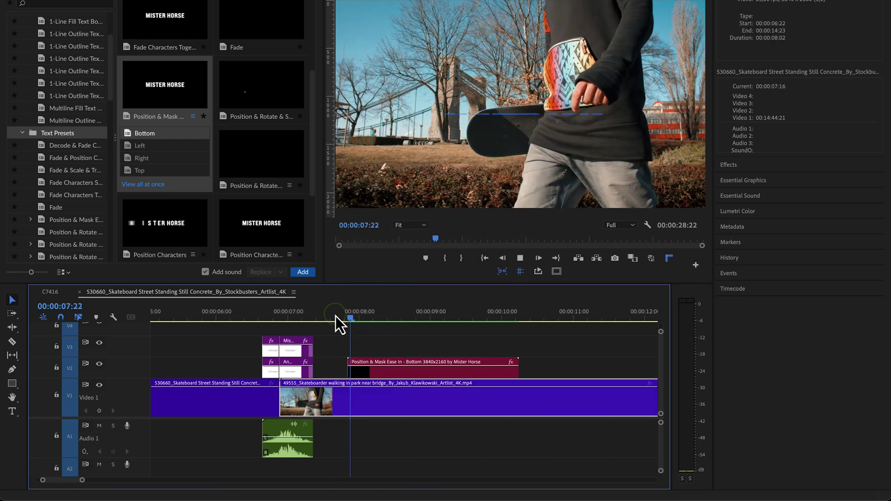
# - Browse the Starter Pack's Shape Elements, looking over presets such as Arrow, Circle Stroke and Glitter
pyautogui.click(51, 132)
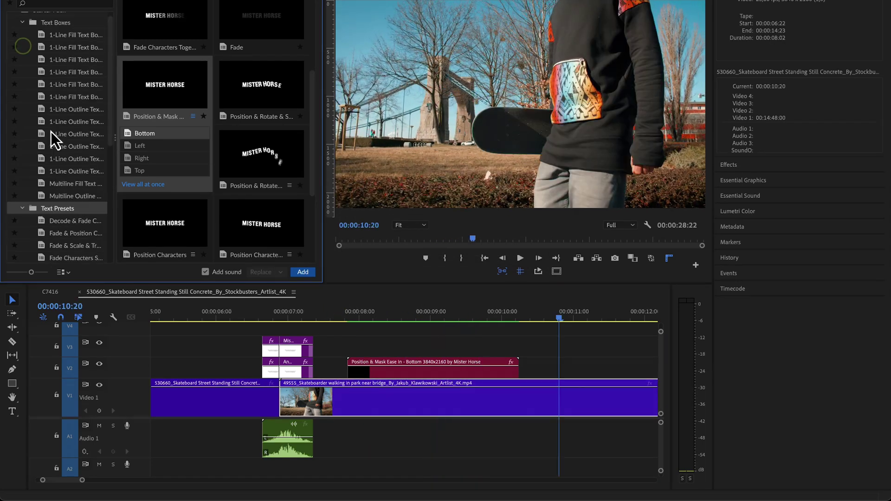
pyautogui.scroll(-5, 51, 132)
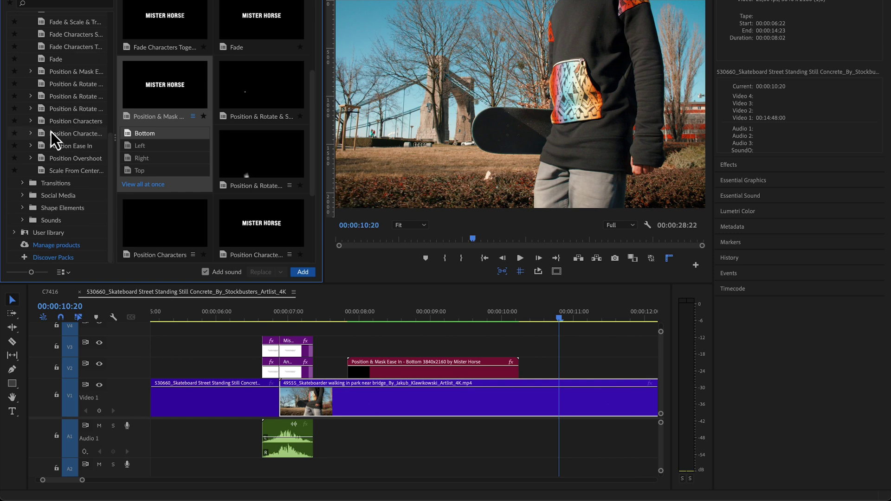
pyautogui.click(54, 208)
pyautogui.click(23, 209)
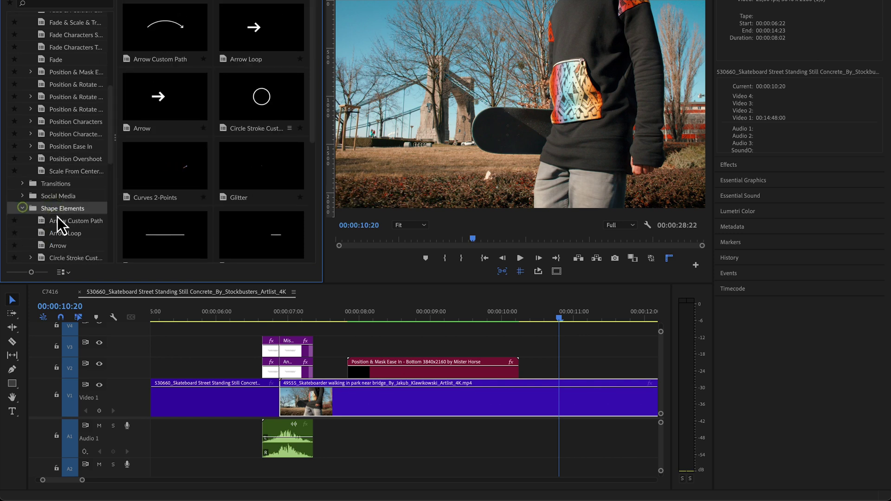
pyautogui.scroll(-4, 60, 217)
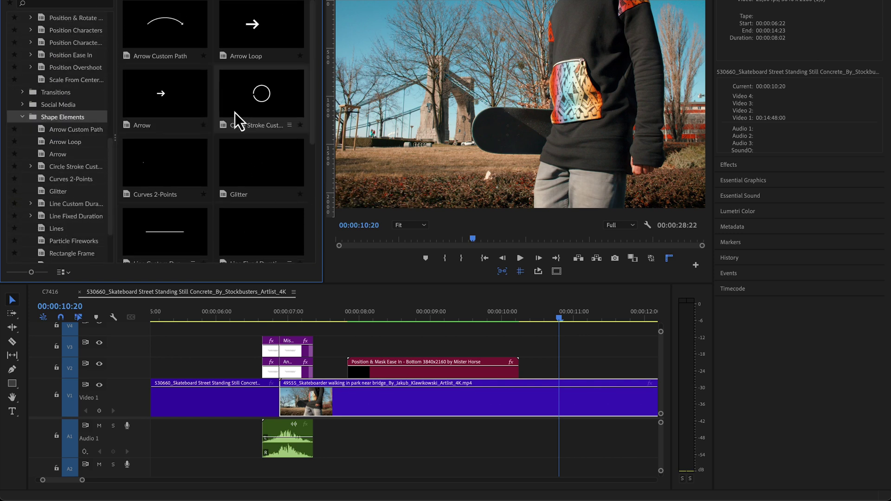
pyautogui.click(187, 104)
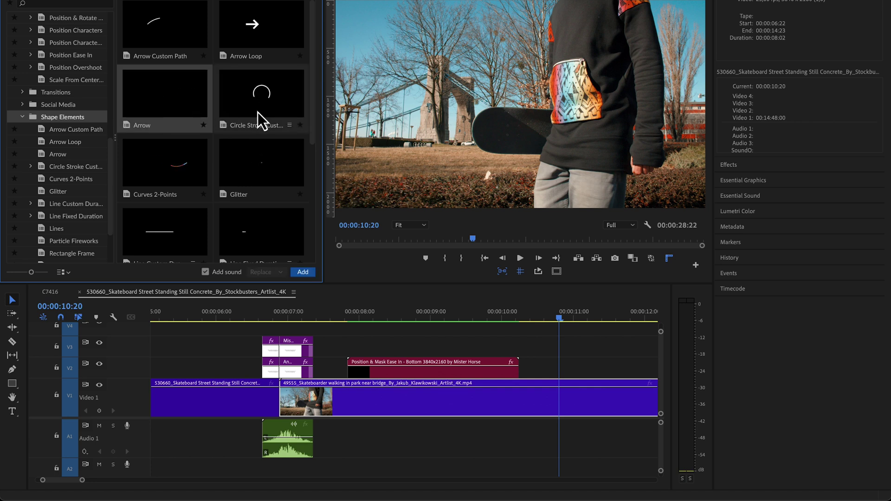
pyautogui.scroll(-3, 260, 113)
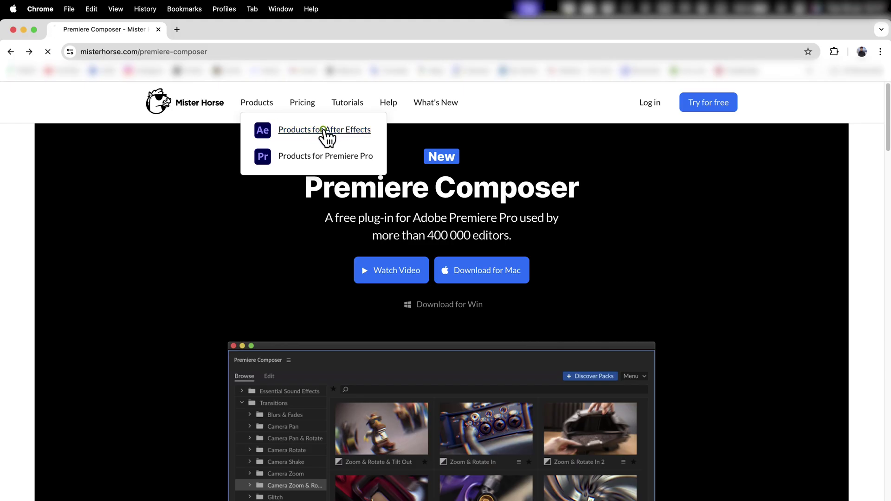
# - Switch to Chrome and open the Products for After Effects page on the Mister Horse website
pyautogui.click(324, 130)
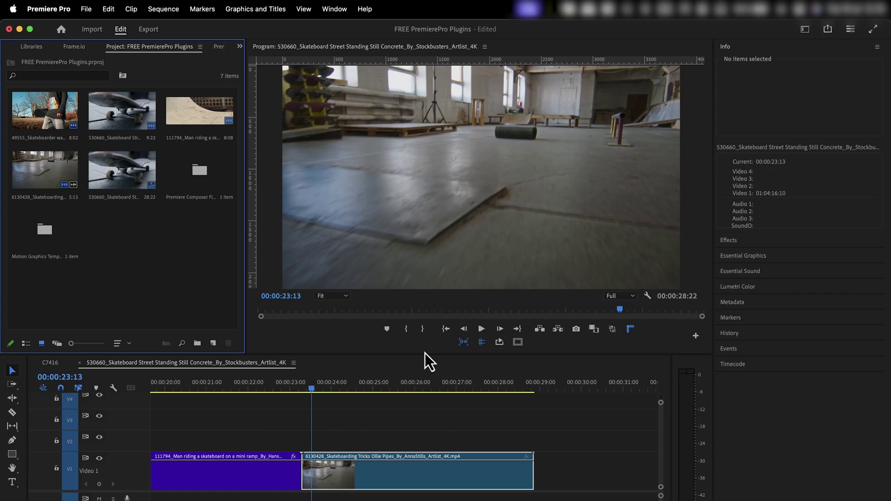
# - Switch to Premiere Pro and open the AEJuice Pack Manager 4 extension
pyautogui.click(338, 12)
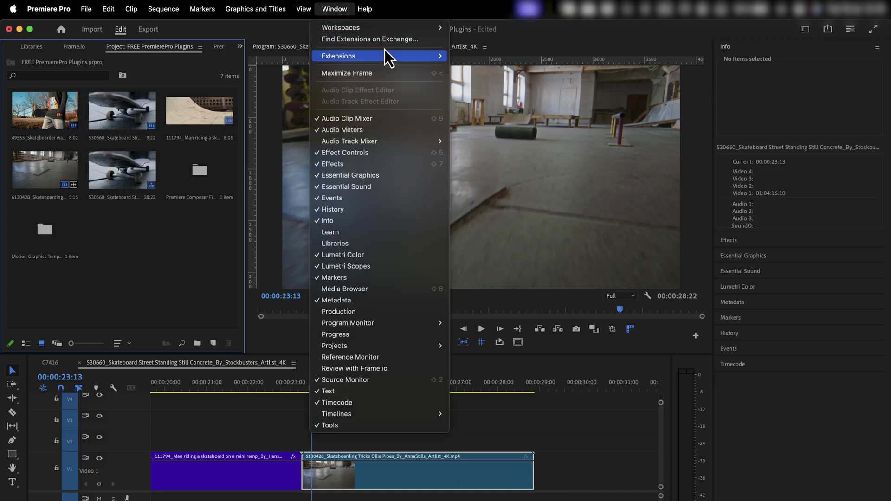
pyautogui.moveTo(385, 50)
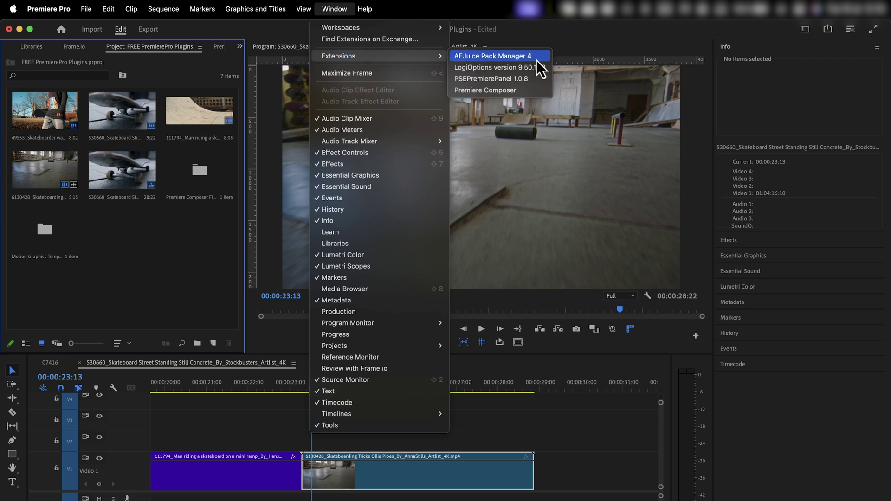
pyautogui.click(492, 56)
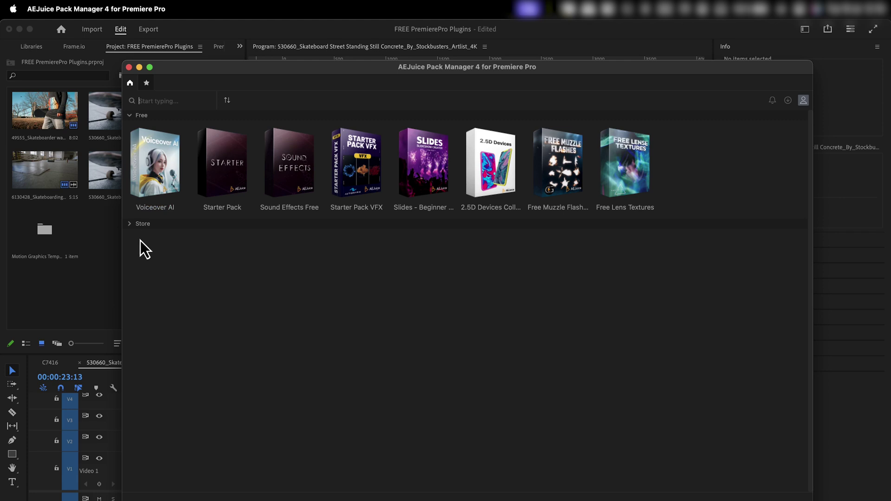
# - Expand the Store section in the pack manager and look through the packs it offers
pyautogui.click(130, 225)
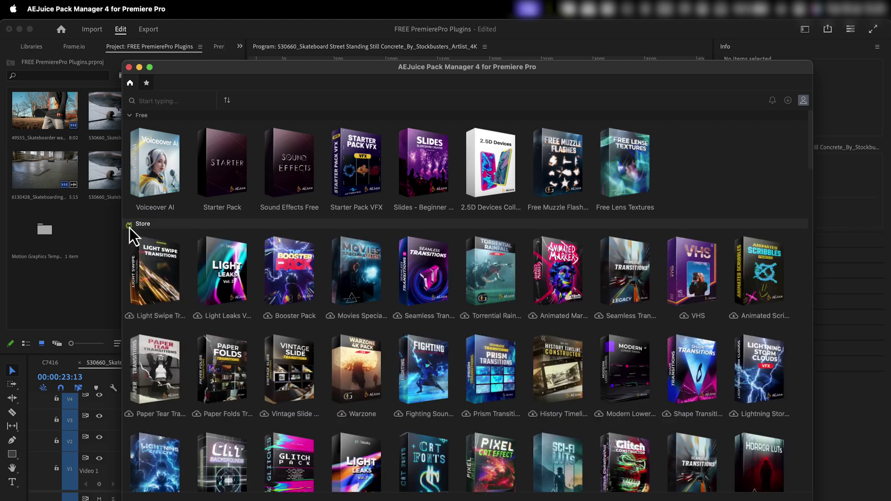
pyautogui.scroll(-10, 617, 358)
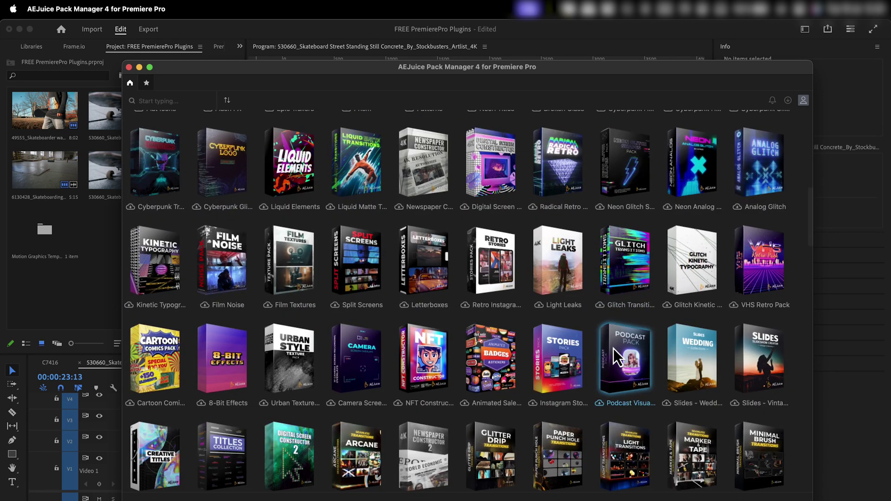
pyautogui.scroll(-8, 617, 358)
pyautogui.scroll(-10, 618, 358)
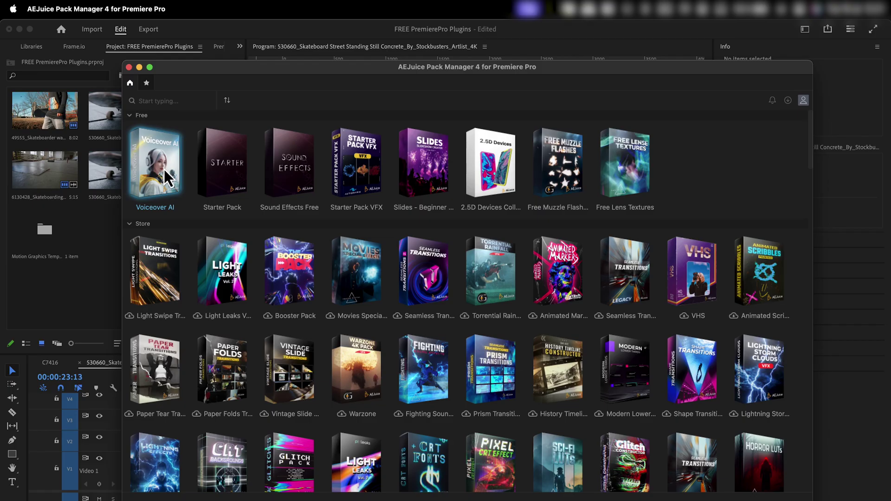
# - Open each of the free packs one after another, from Voiceover AI and Starter Pack through Free Lens Textures
pyautogui.click(163, 169)
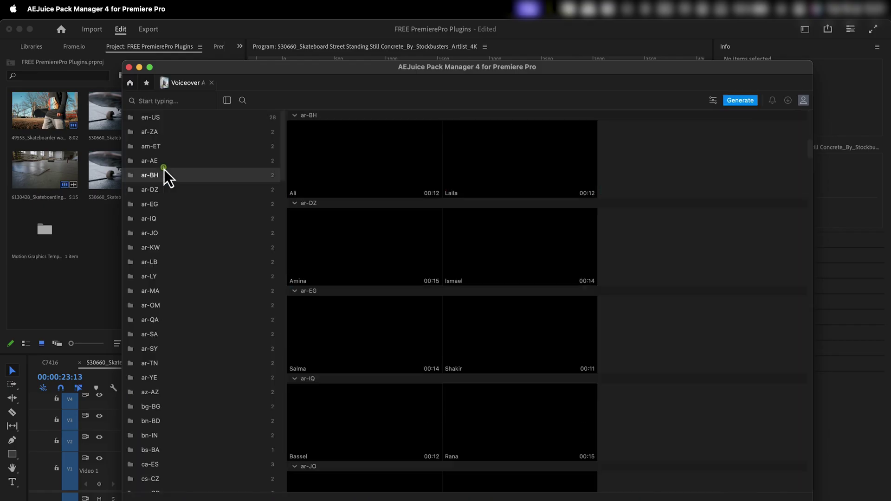
pyautogui.click(129, 83)
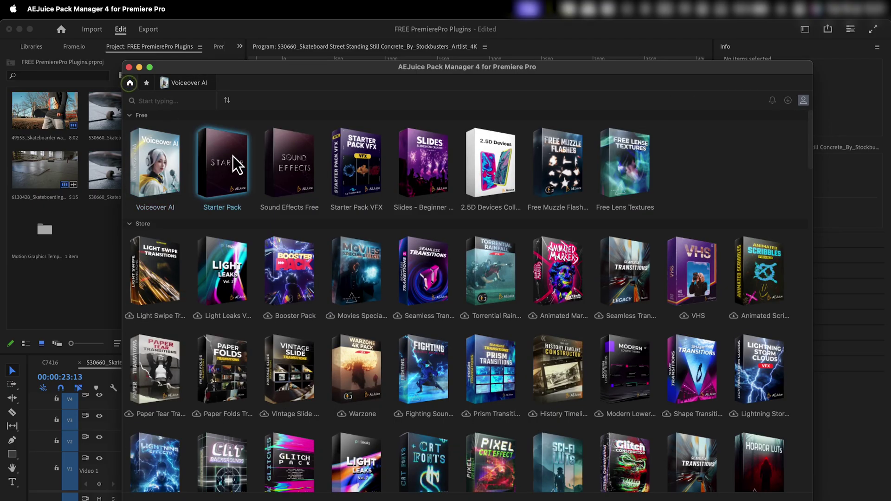
pyautogui.click(228, 157)
pyautogui.click(130, 83)
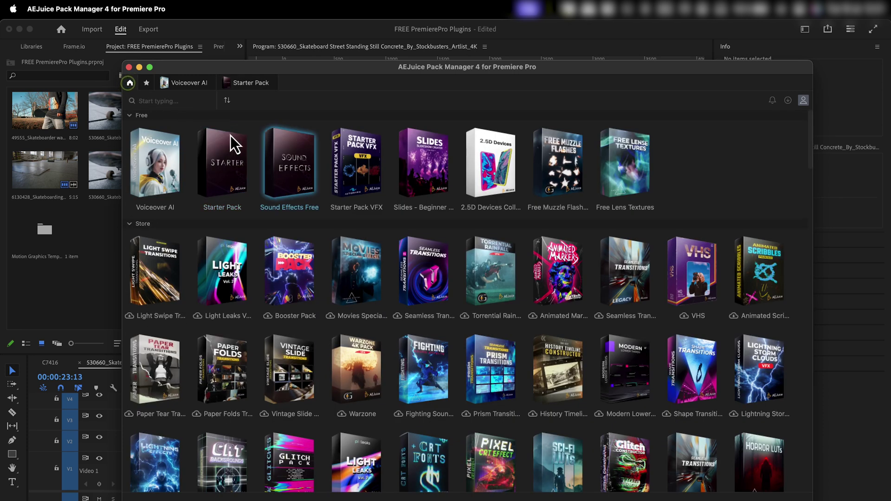
pyautogui.click(298, 176)
pyautogui.click(131, 84)
pyautogui.click(364, 164)
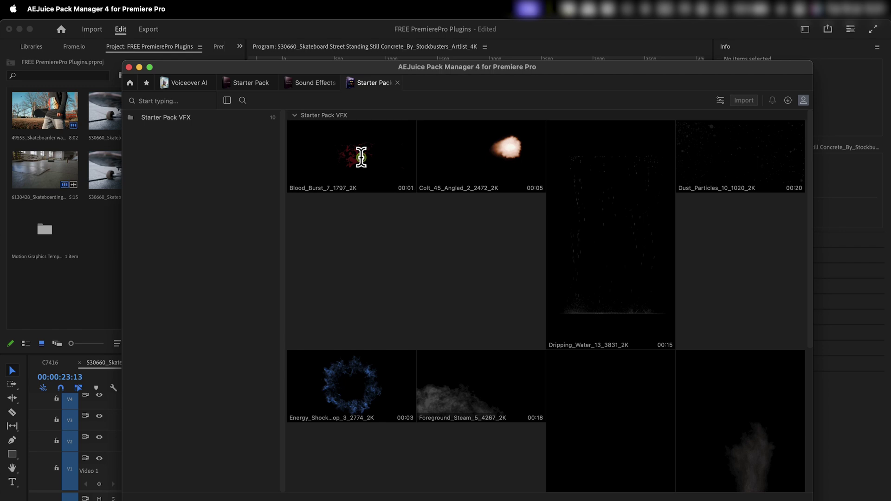
pyautogui.click(130, 84)
pyautogui.click(424, 170)
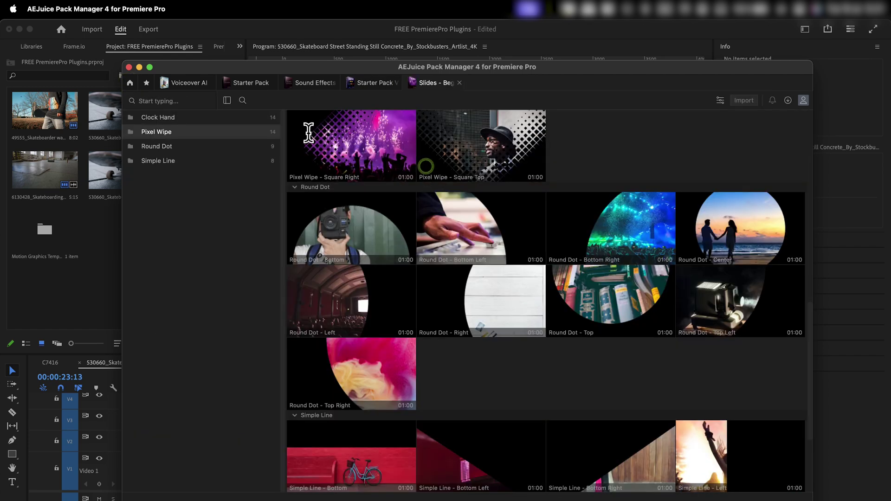
pyautogui.click(130, 83)
pyautogui.click(493, 162)
pyautogui.click(559, 162)
pyautogui.click(625, 162)
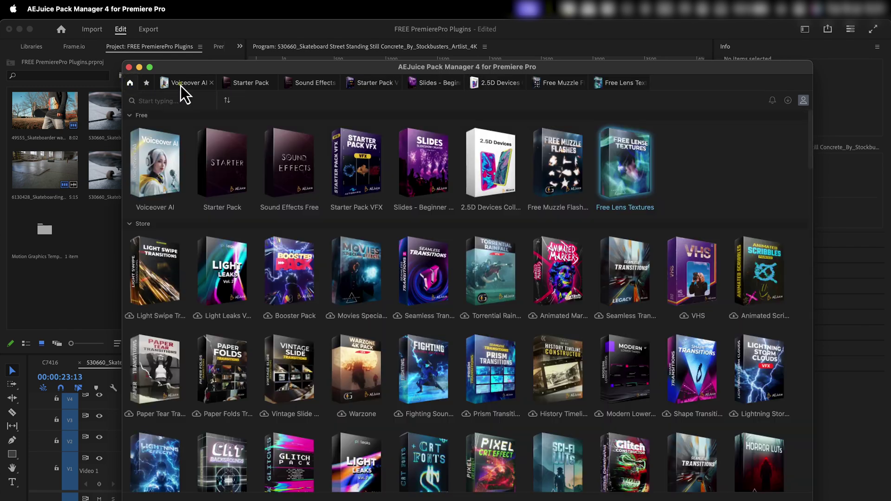
# - Review the Voiceover AI and Starter Pack contents, and browse Sound Effects Free categories such as Corporate Rise and Hits and Glitches
pyautogui.click(185, 84)
pyautogui.click(246, 84)
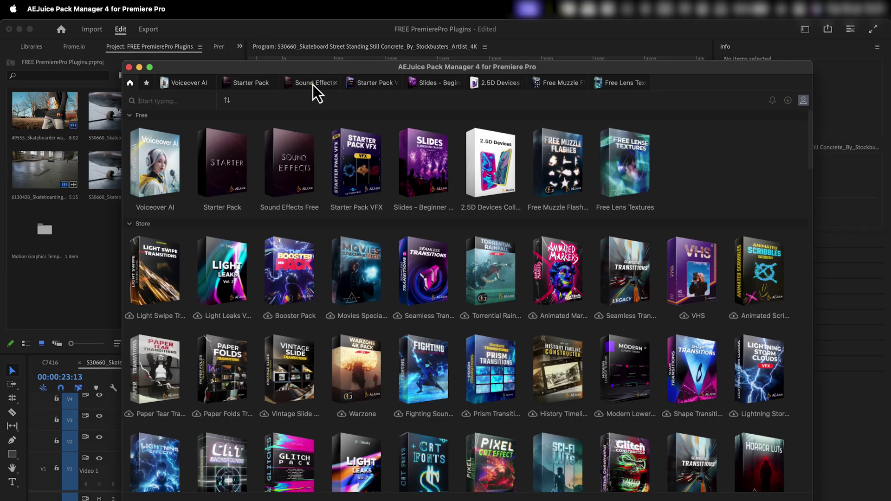
pyautogui.click(313, 85)
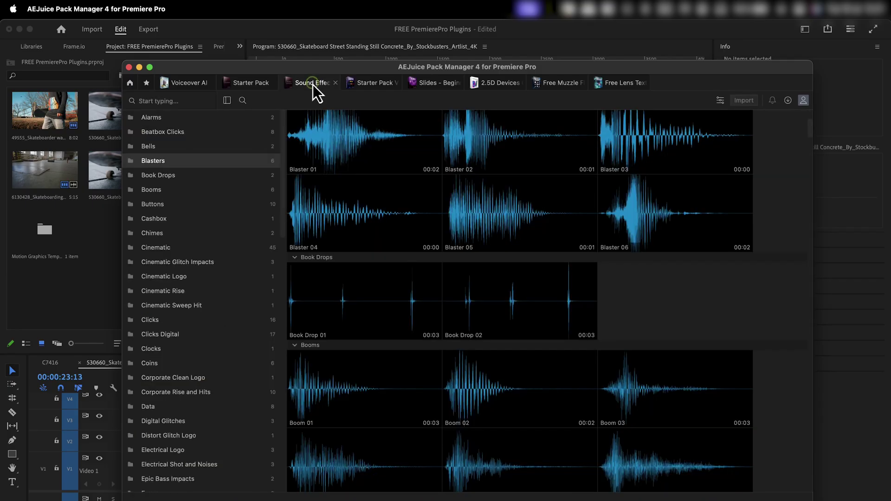
pyautogui.scroll(-5, 215, 249)
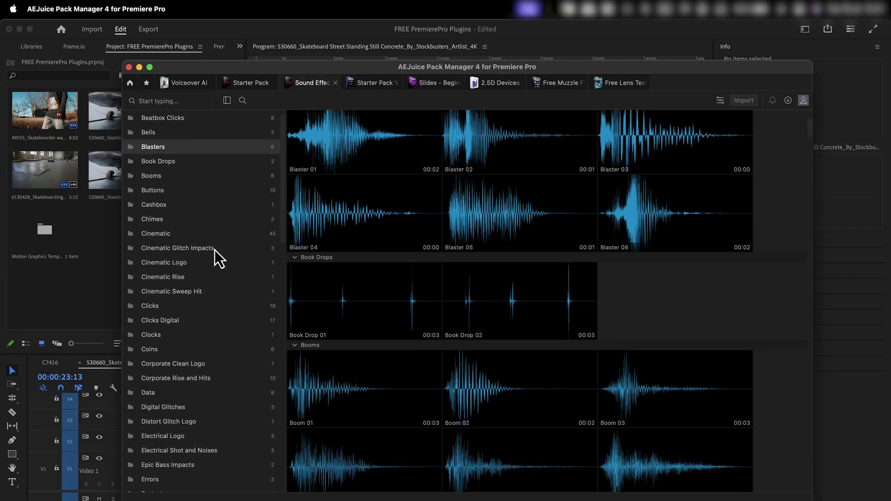
pyautogui.click(220, 230)
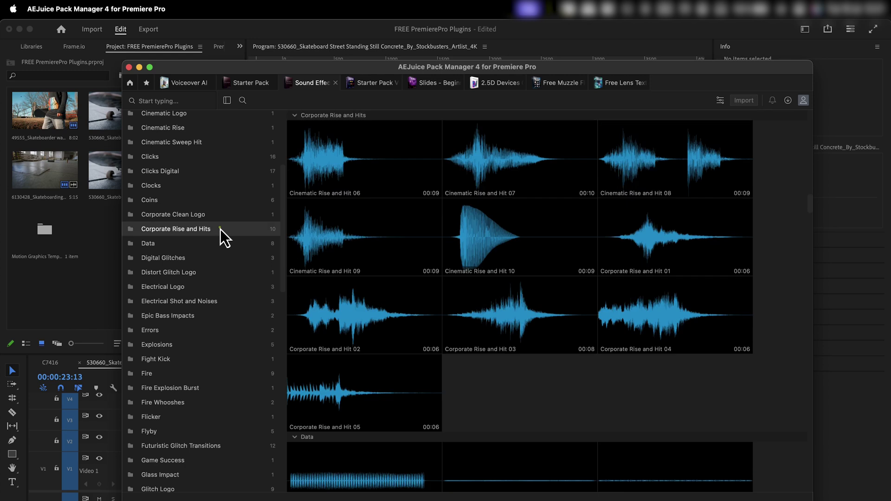
pyautogui.scroll(-4, 210, 258)
pyautogui.click(210, 258)
pyautogui.scroll(-4, 210, 257)
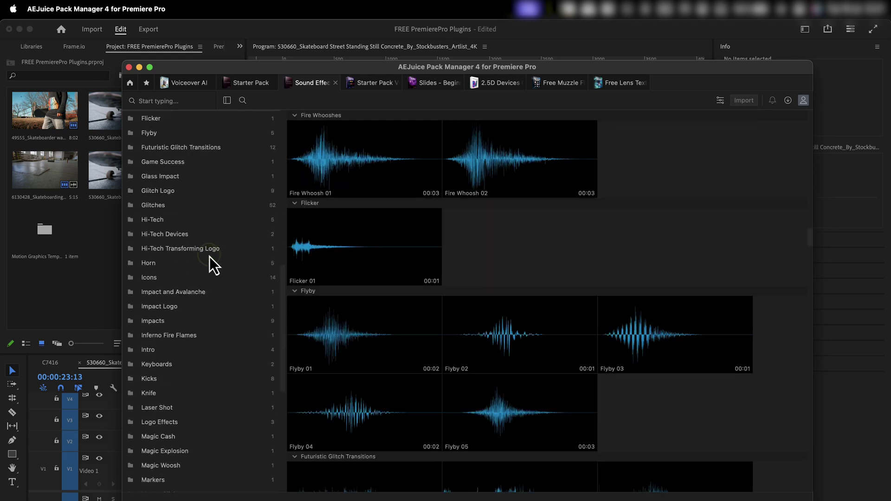
pyautogui.click(222, 206)
pyautogui.scroll(-5, 367, 285)
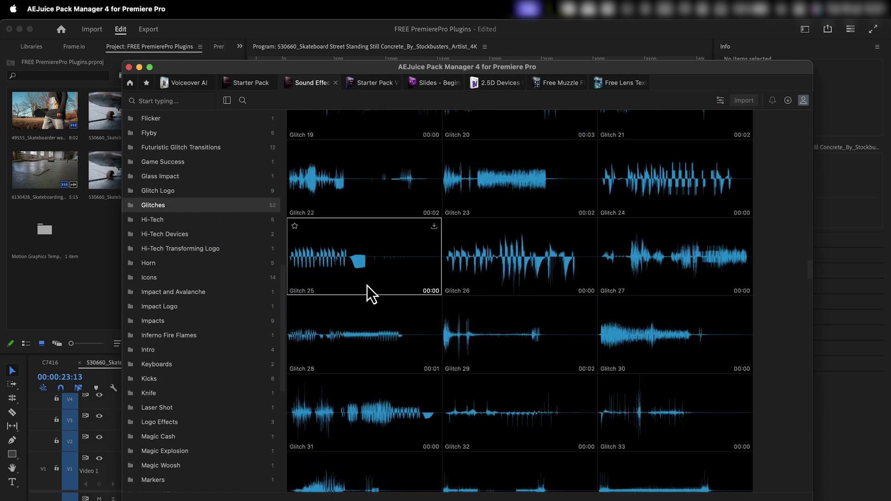
pyautogui.scroll(-10, 238, 304)
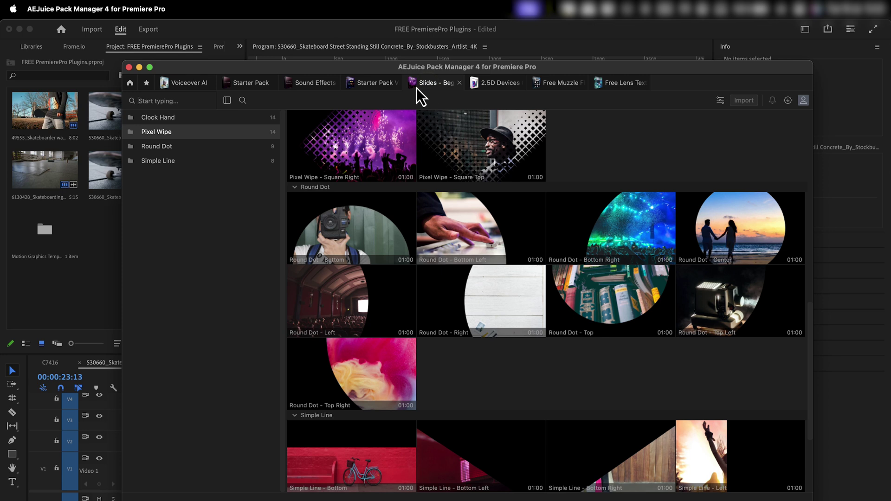
# - Look through the Slides pack's Clock Hand, Pixel Wipe, Round Dot and Simple Line categories in turn
pyautogui.click(187, 121)
pyautogui.click(187, 131)
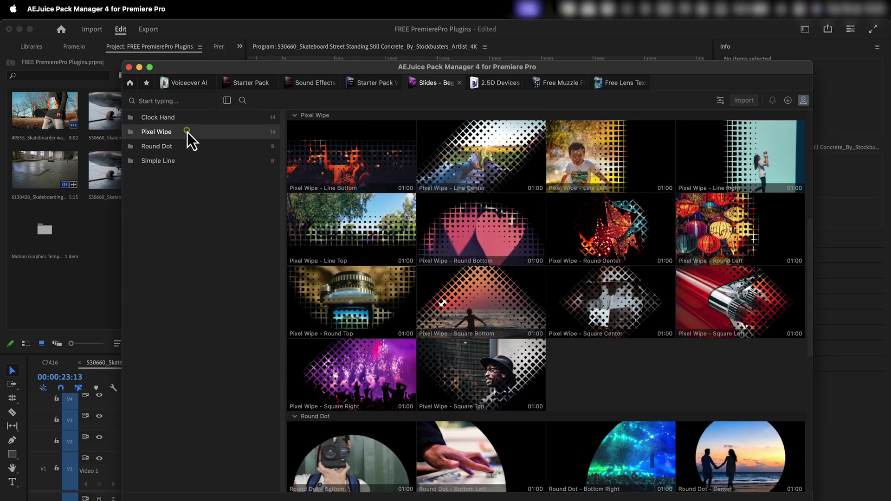
pyautogui.click(189, 147)
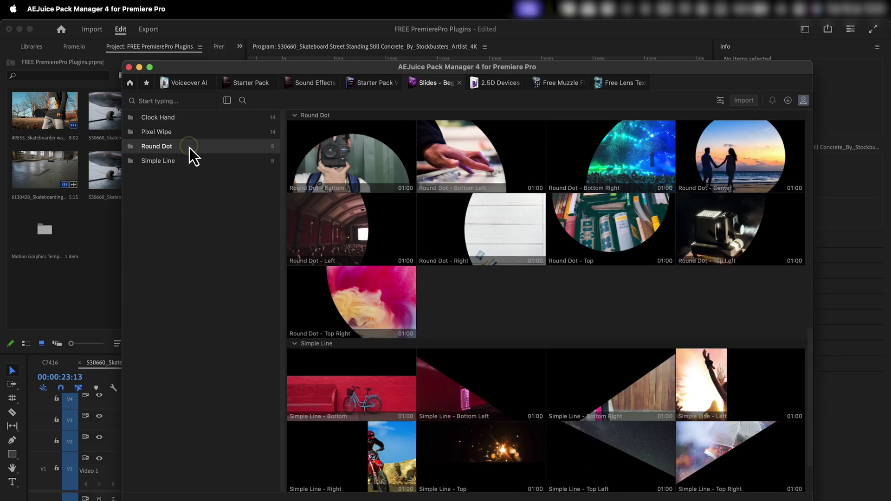
pyautogui.click(188, 163)
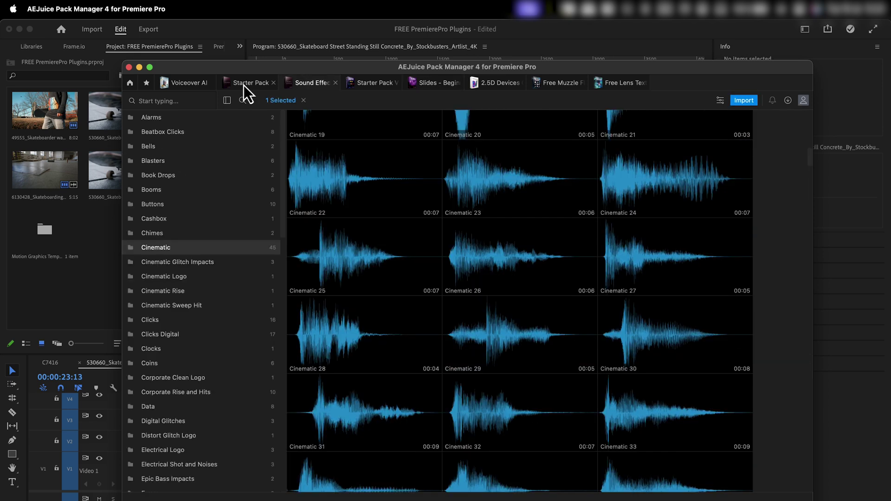
# - Return to the Starter Pack and look through its contents from Analog Glitch down to the Motion Cafe UI elements
pyautogui.click(245, 83)
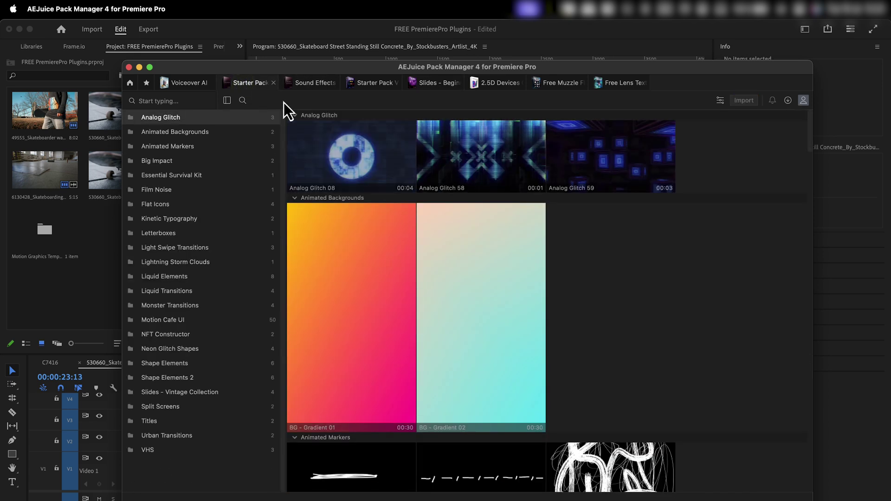
pyautogui.scroll(-15, 599, 246)
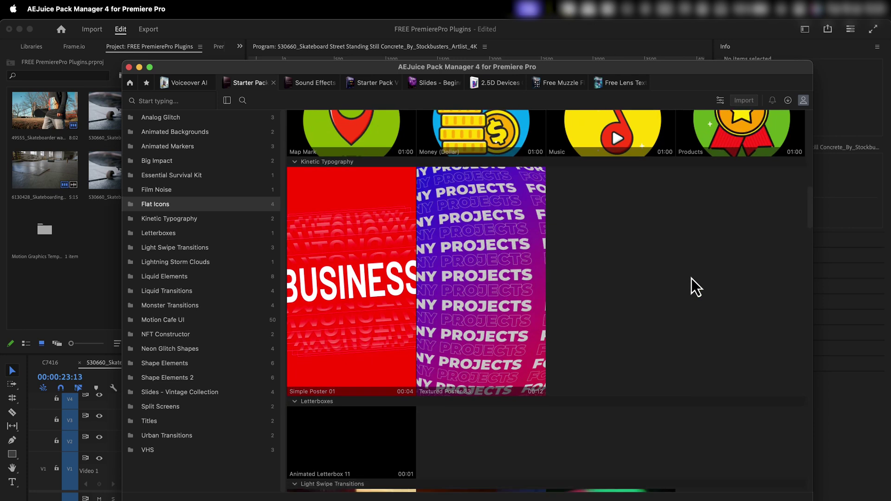
pyautogui.scroll(-15, 692, 279)
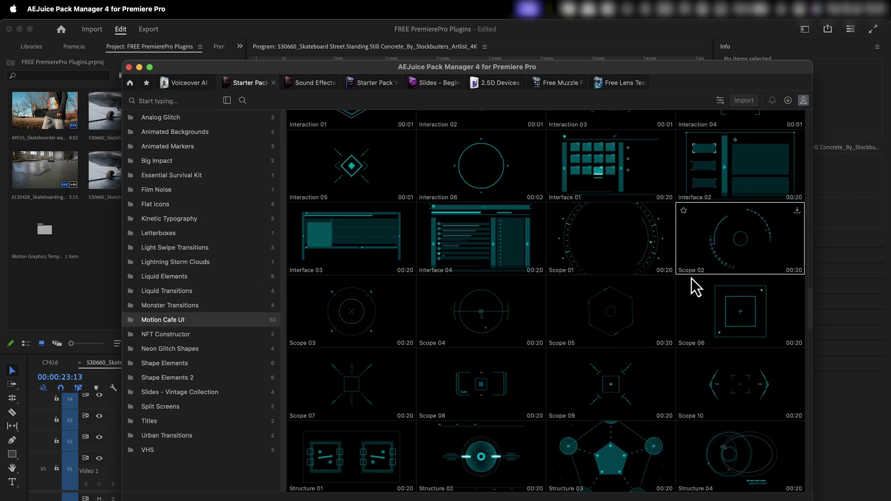
pyautogui.scroll(-5, 692, 278)
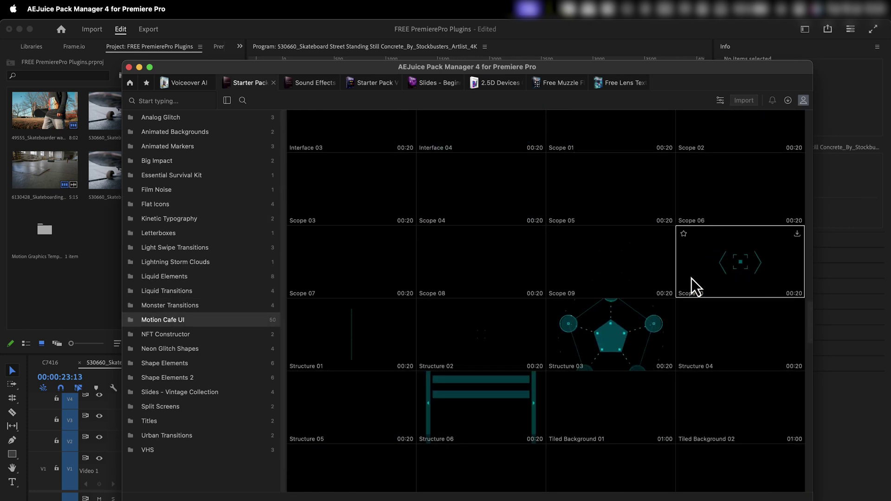